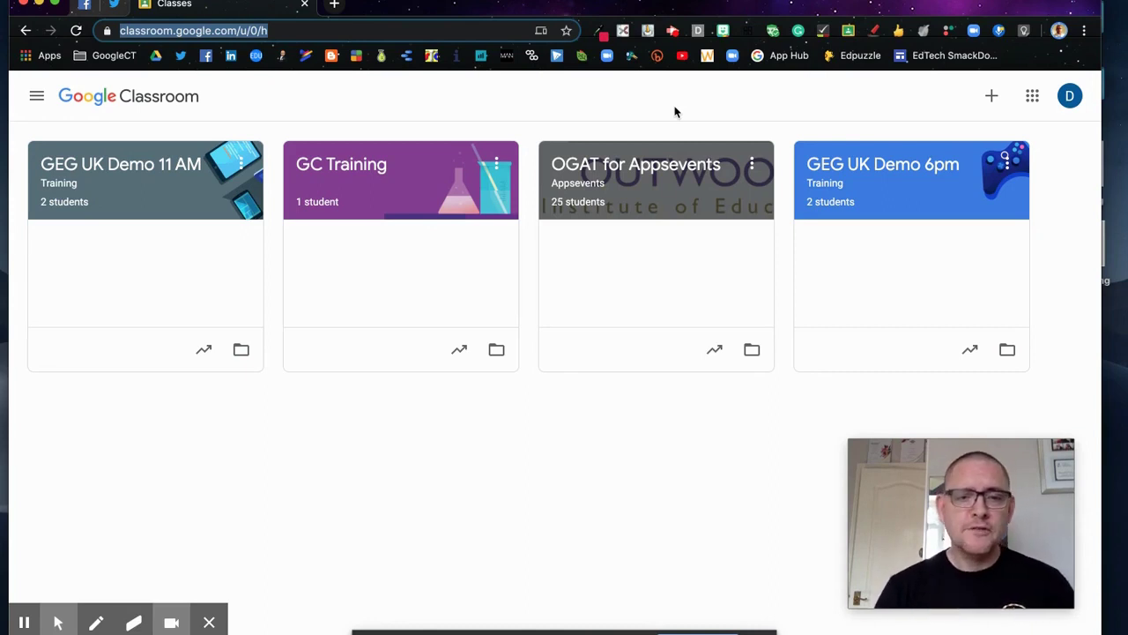
# Step: Open the GEG UK Demo 11 AM class and look over the posts in its stream
pyautogui.click(164, 166)
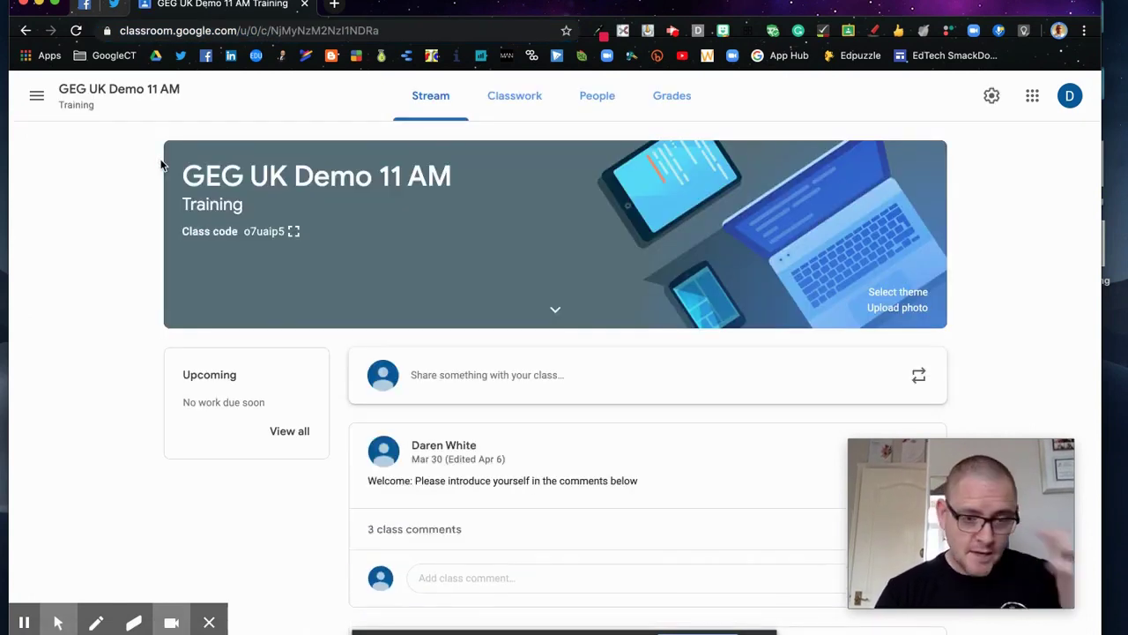
pyautogui.scroll(-5, 417, 461)
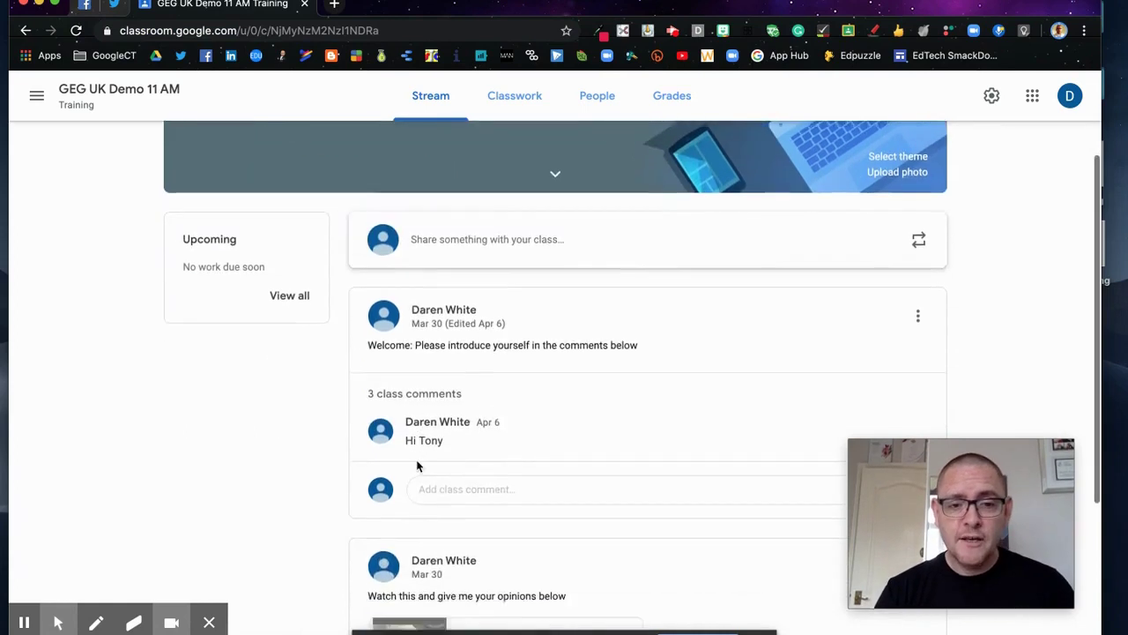
pyautogui.scroll(5, 417, 461)
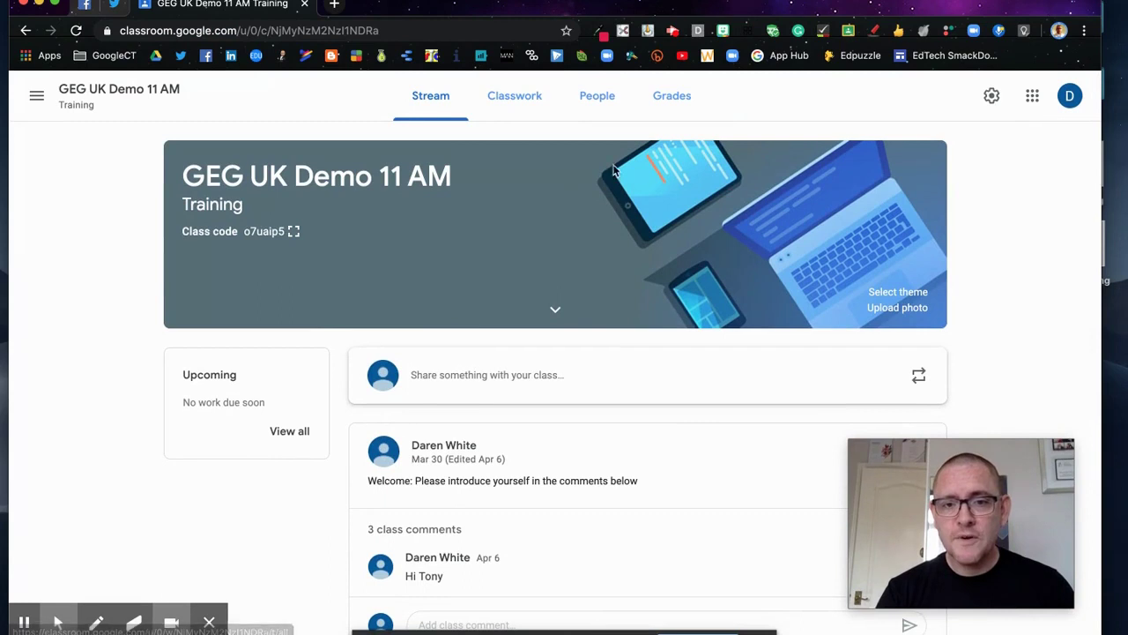
# Step: Review the class details and general options in the class settings, and close them without changes
pyautogui.click(991, 98)
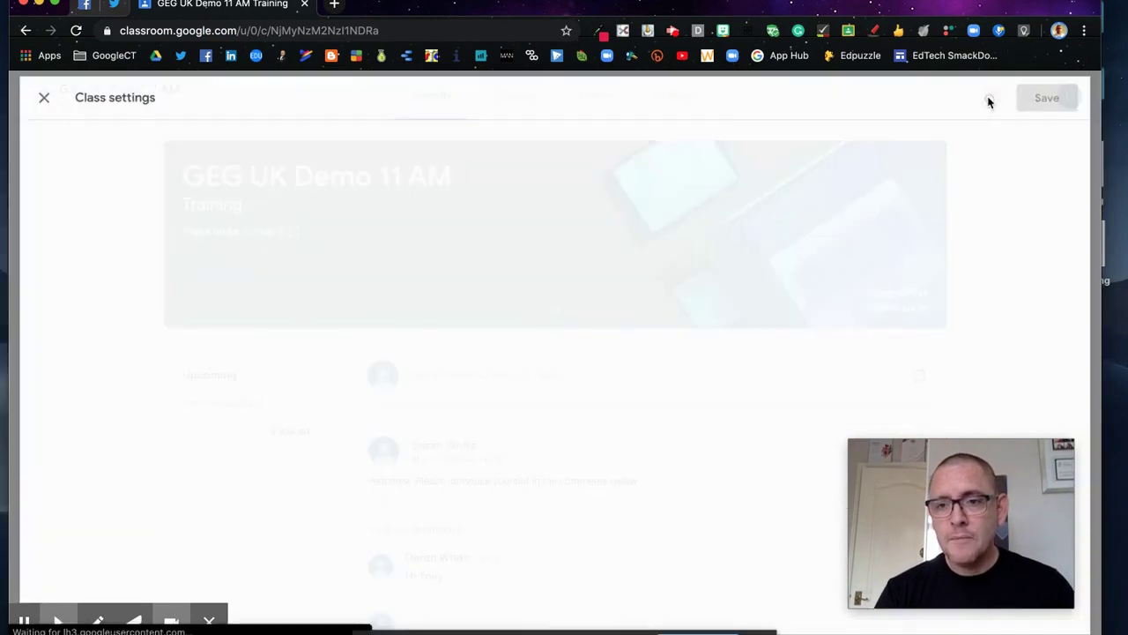
pyautogui.scroll(-5, 657, 371)
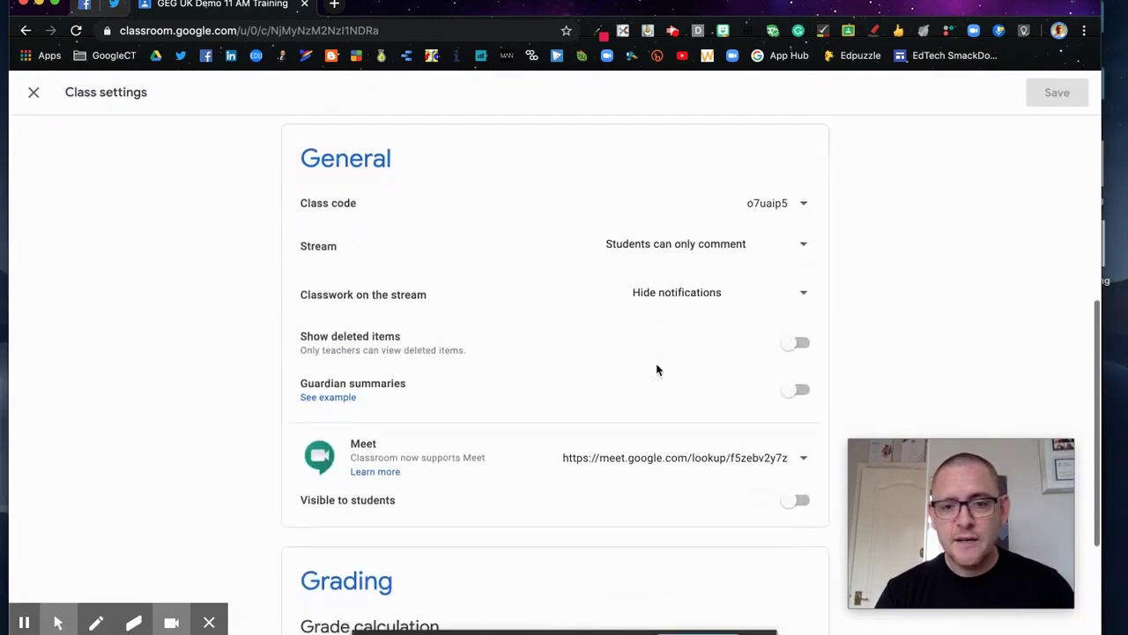
pyautogui.scroll(5, 731, 291)
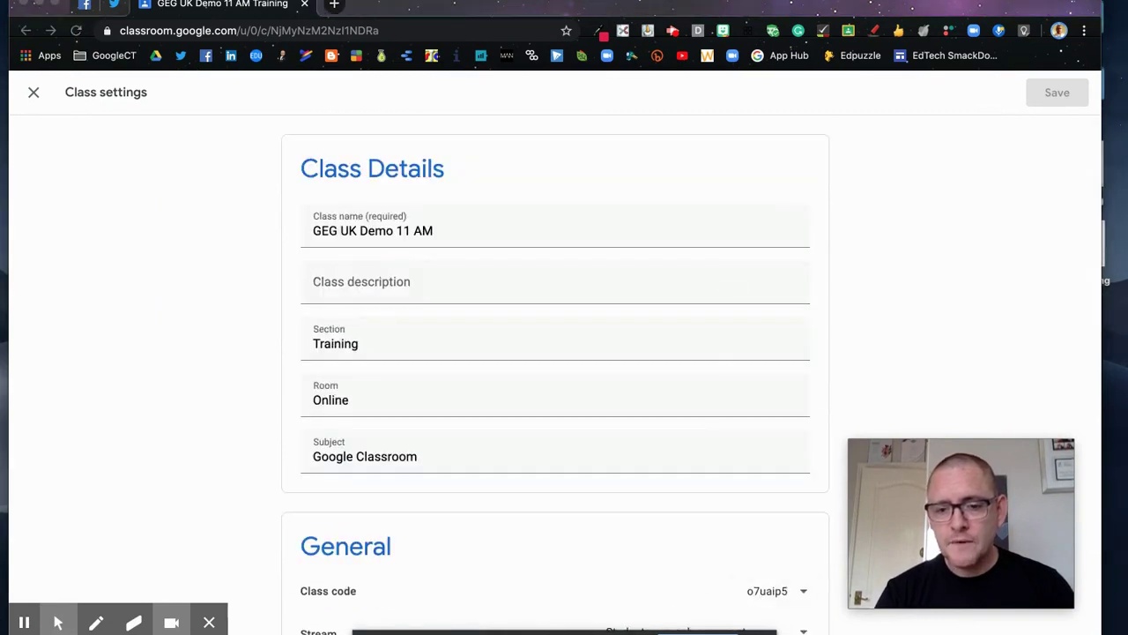
pyautogui.click(33, 93)
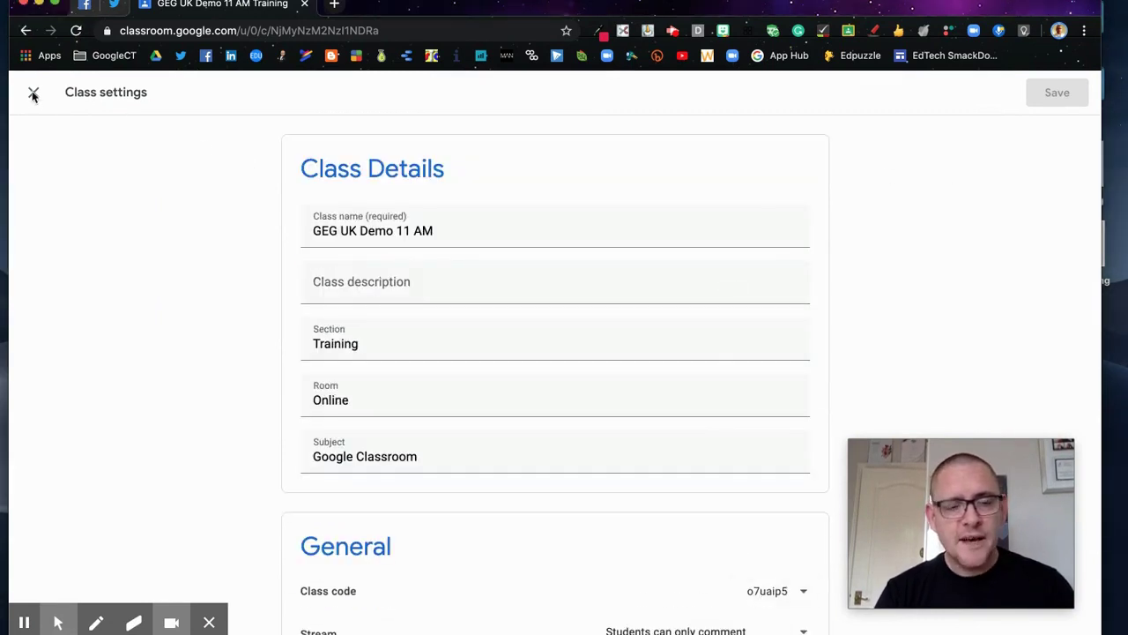
pyautogui.click(32, 94)
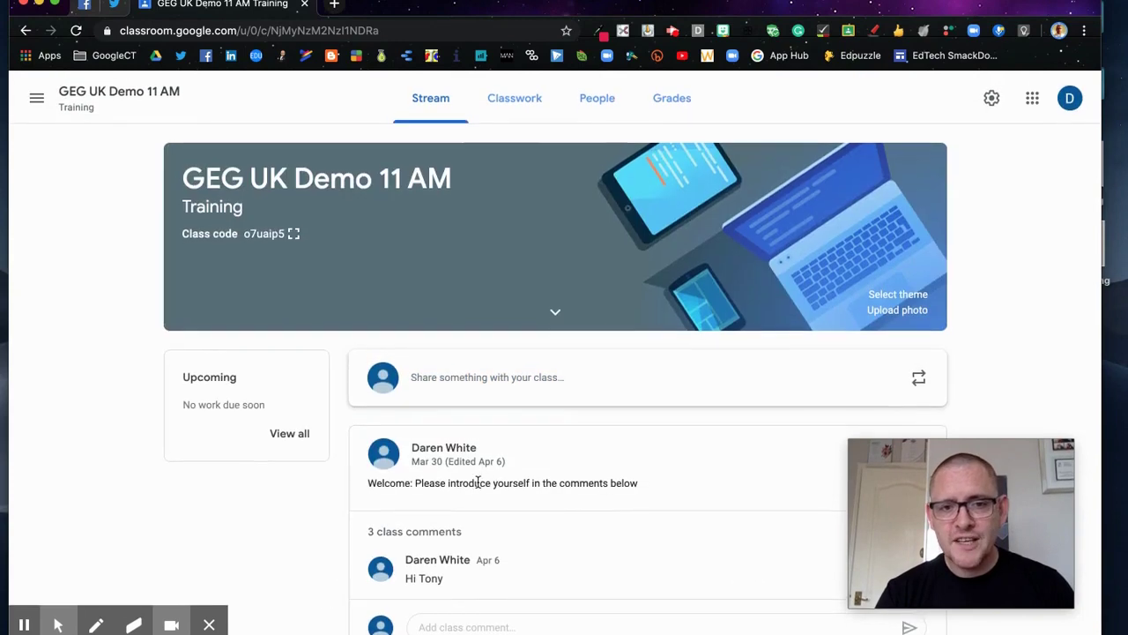
# Step: Open the class's Classwork page and look through its topics and assignments
pyautogui.click(519, 98)
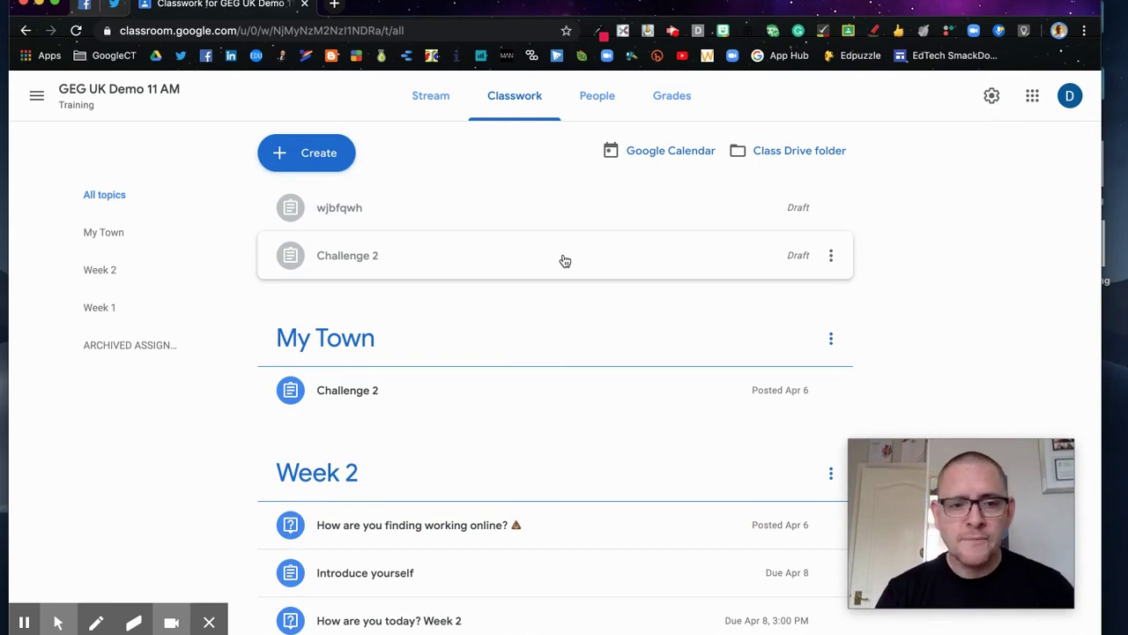
pyautogui.scroll(-4, 564, 259)
pyautogui.scroll(1, 564, 259)
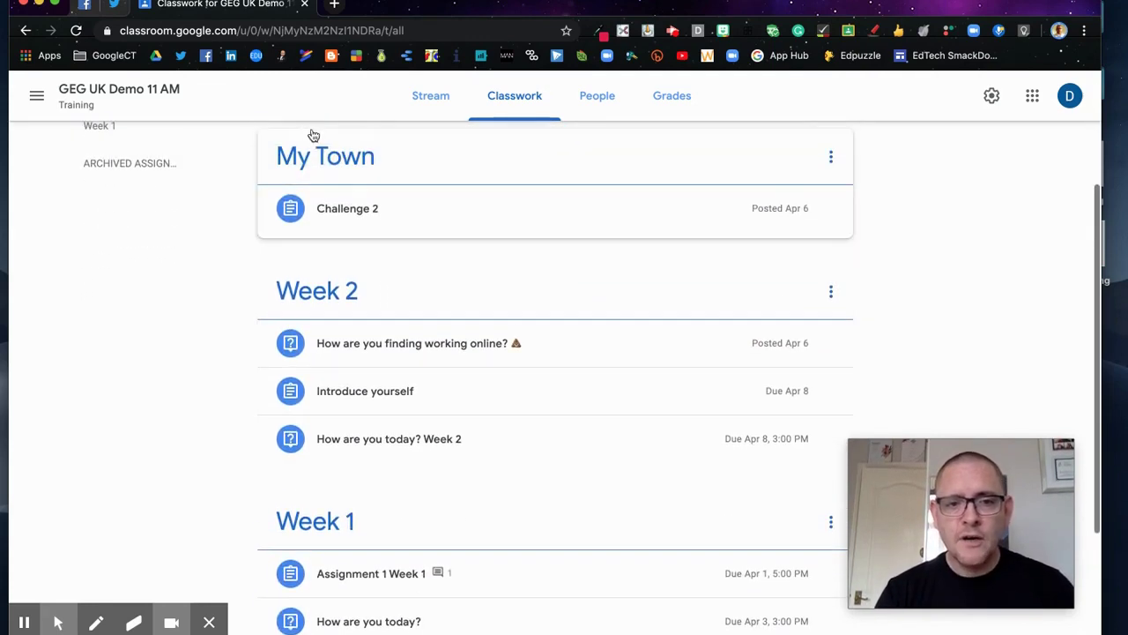
pyautogui.scroll(-3, 604, 323)
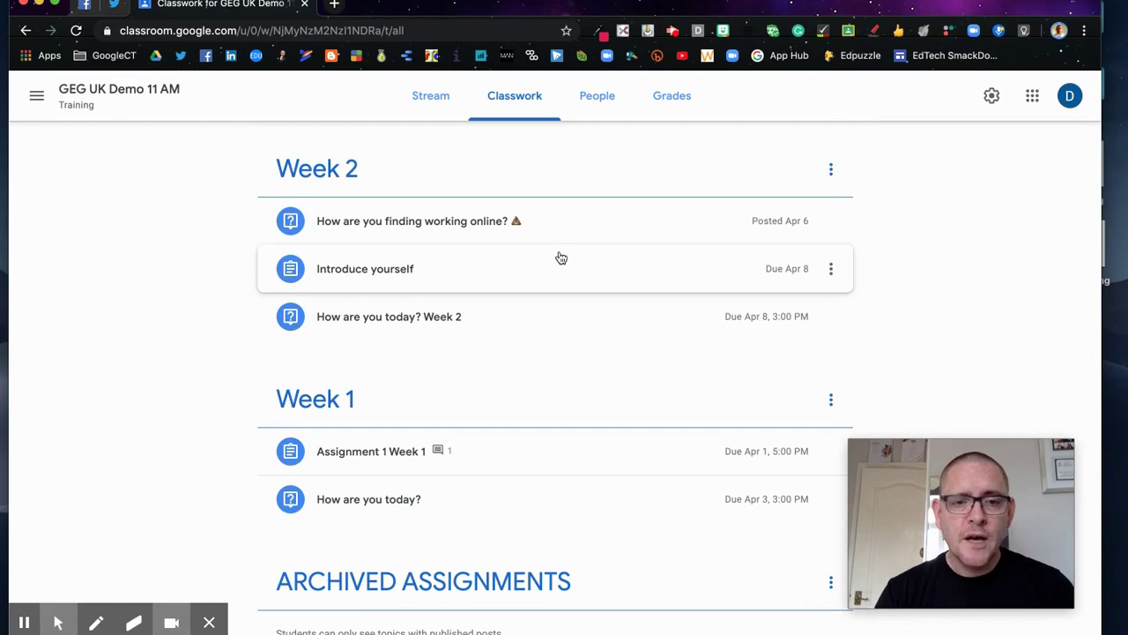
pyautogui.scroll(5, 561, 257)
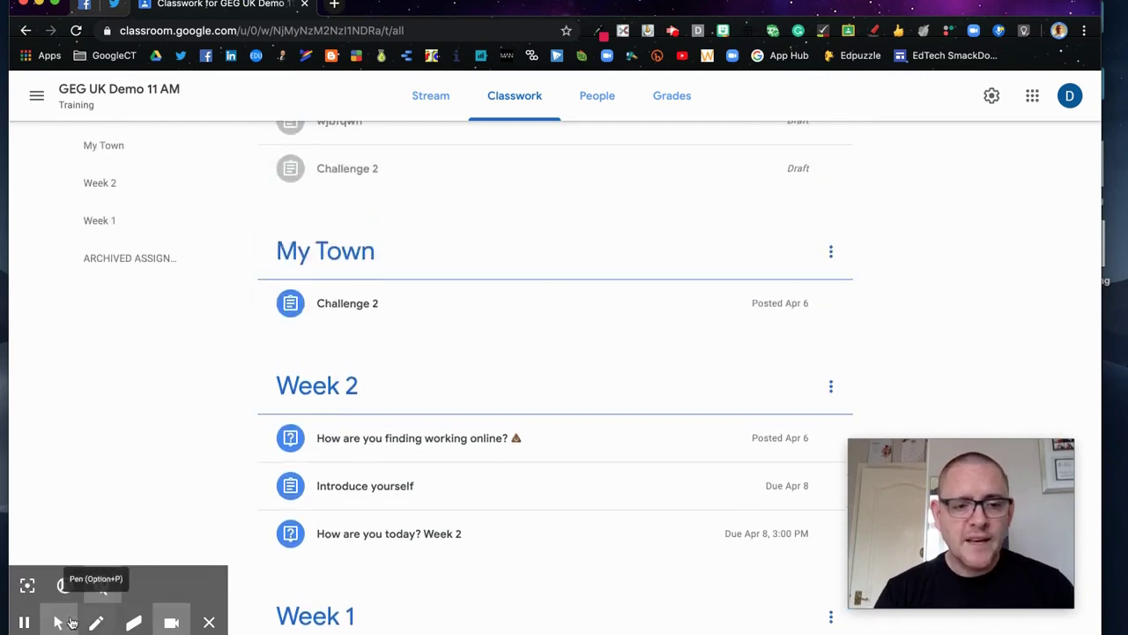
pyautogui.click(65, 587)
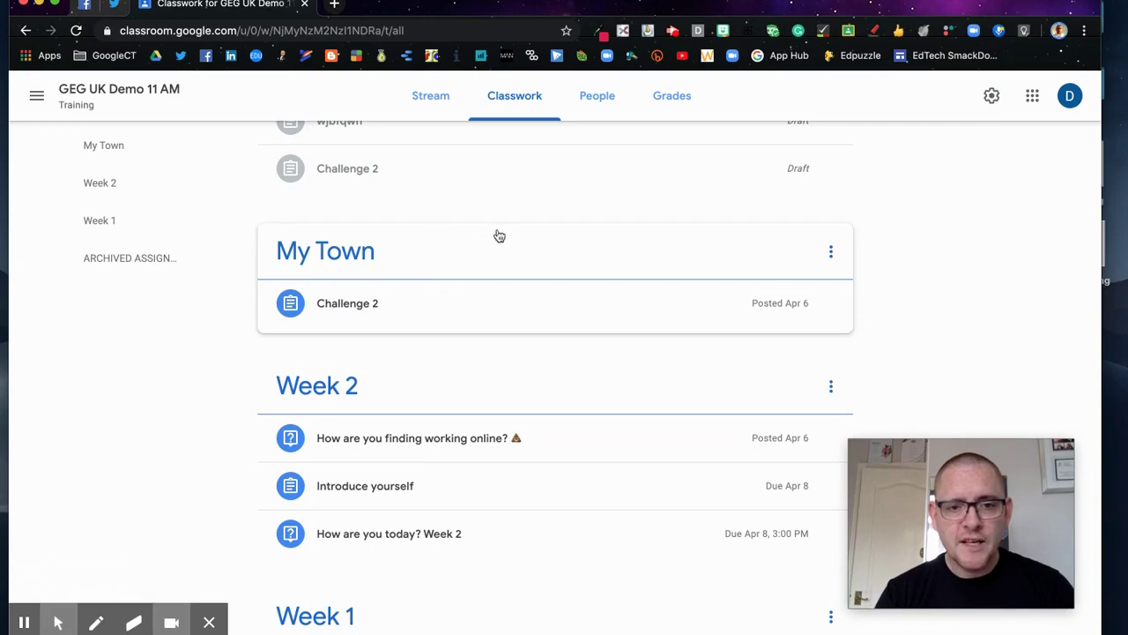
pyautogui.moveTo(491, 203); pyautogui.dragTo(221, 320)
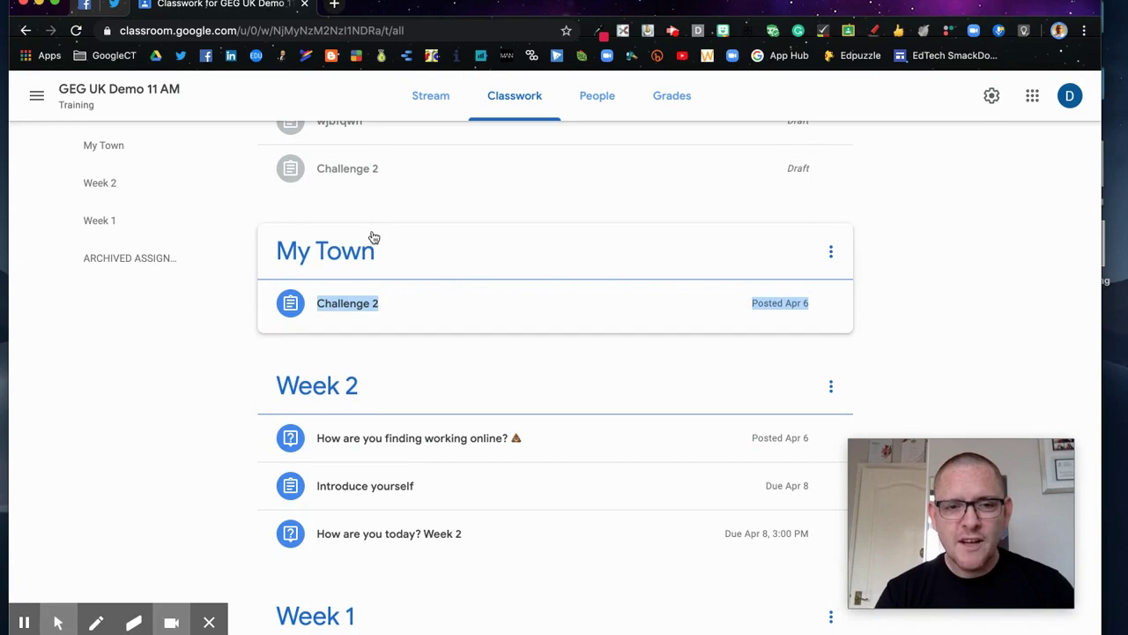
pyautogui.moveTo(134, 617)
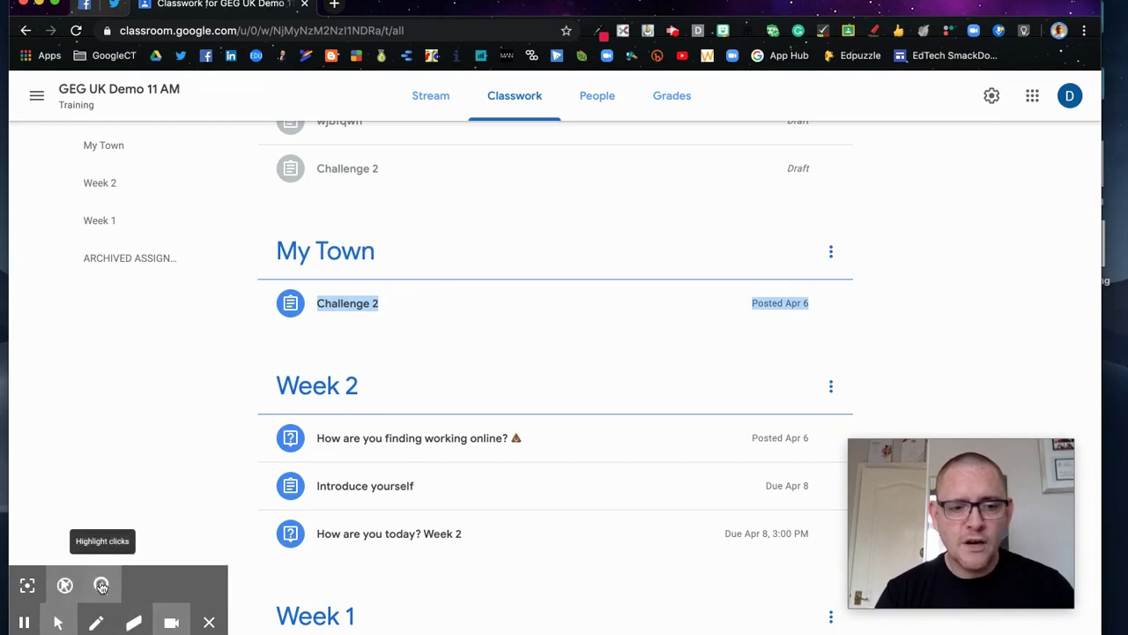
pyautogui.click(101, 585)
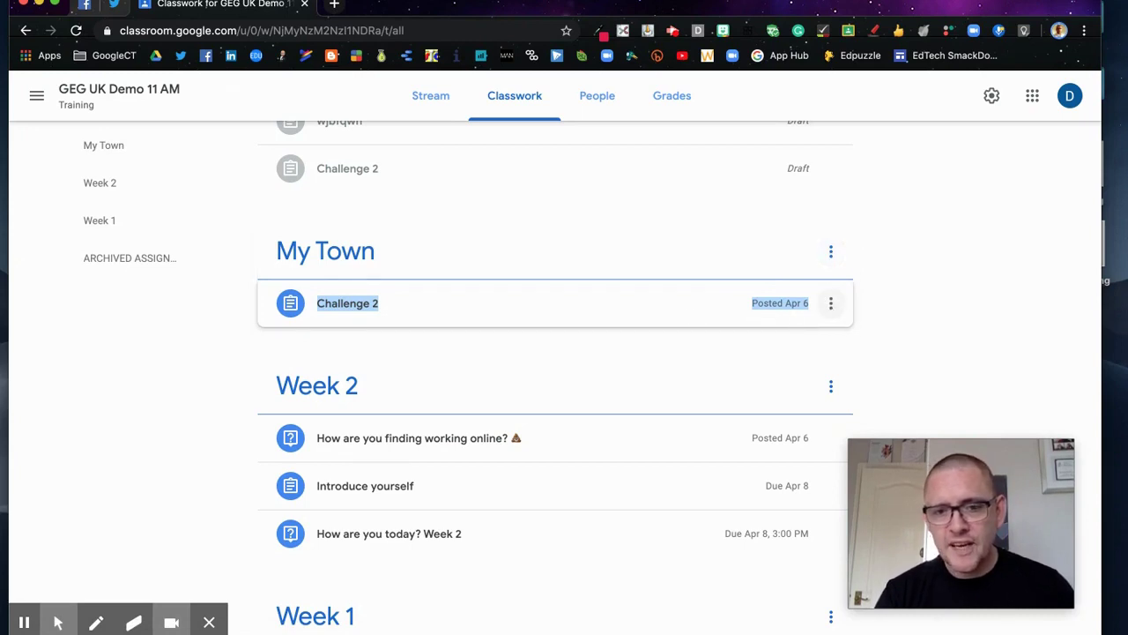
# Step: Edit the Challenge 2 assignment under My Town, changing its topic to ARCHIVED ASSIGNMENTS, and save it
pyautogui.click(830, 308)
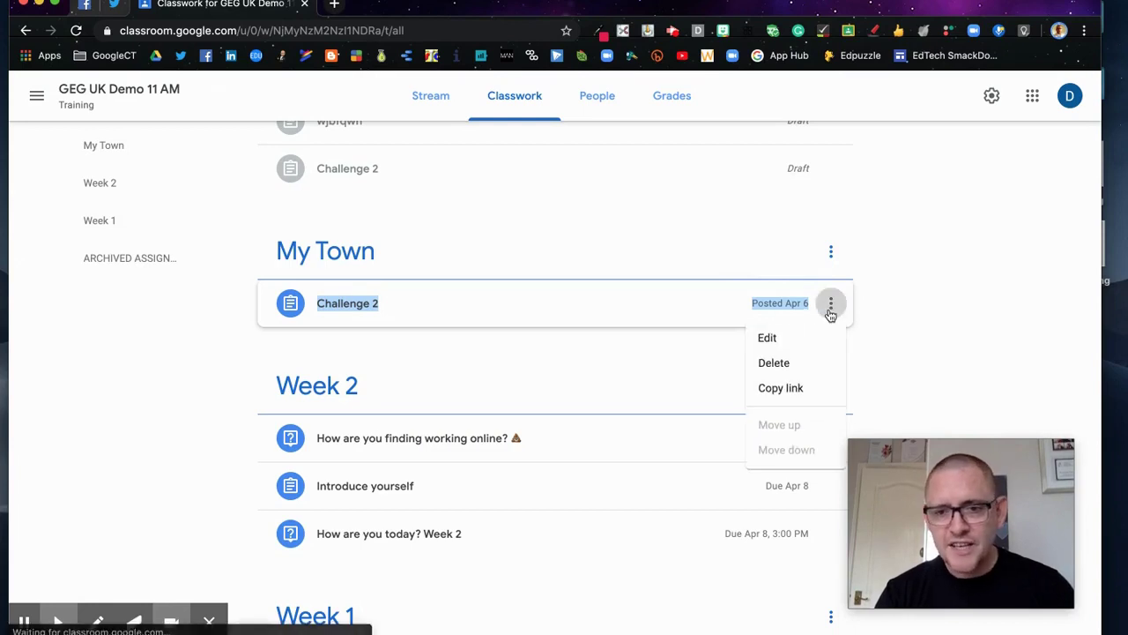
pyautogui.click(767, 338)
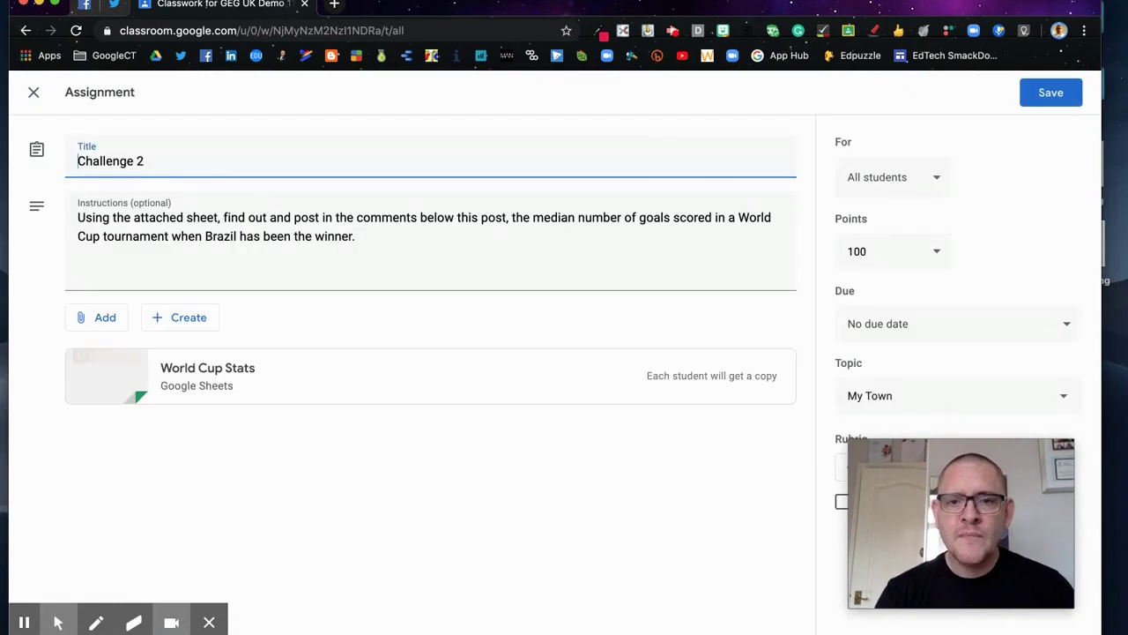
pyautogui.moveTo(945, 511); pyautogui.dragTo(669, 495)
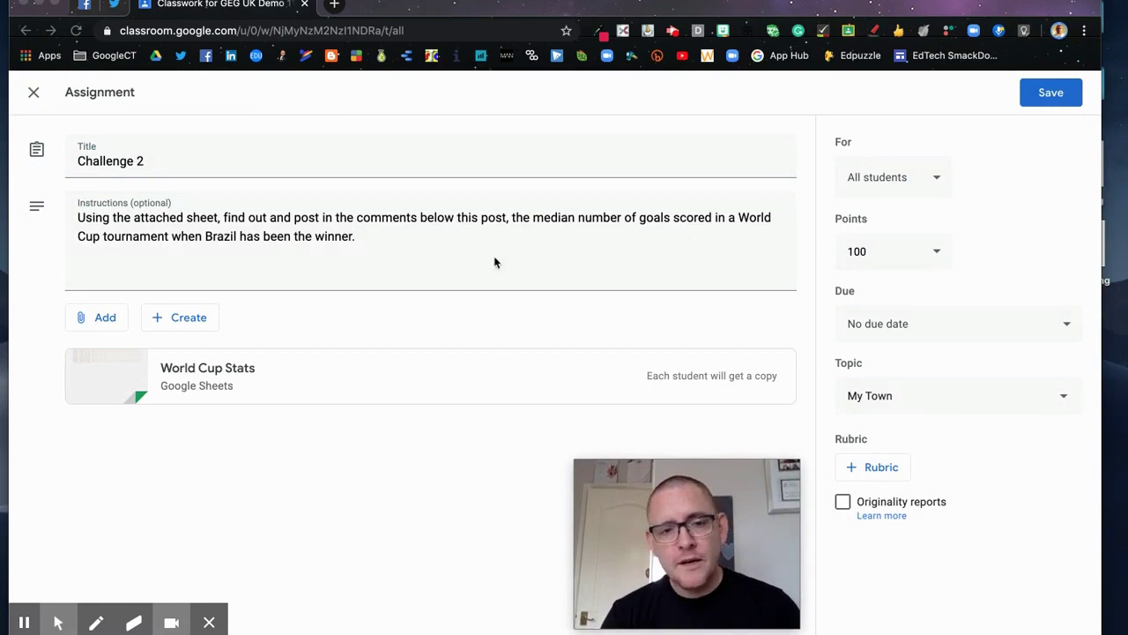
pyautogui.click(1064, 398)
pyautogui.click(1064, 399)
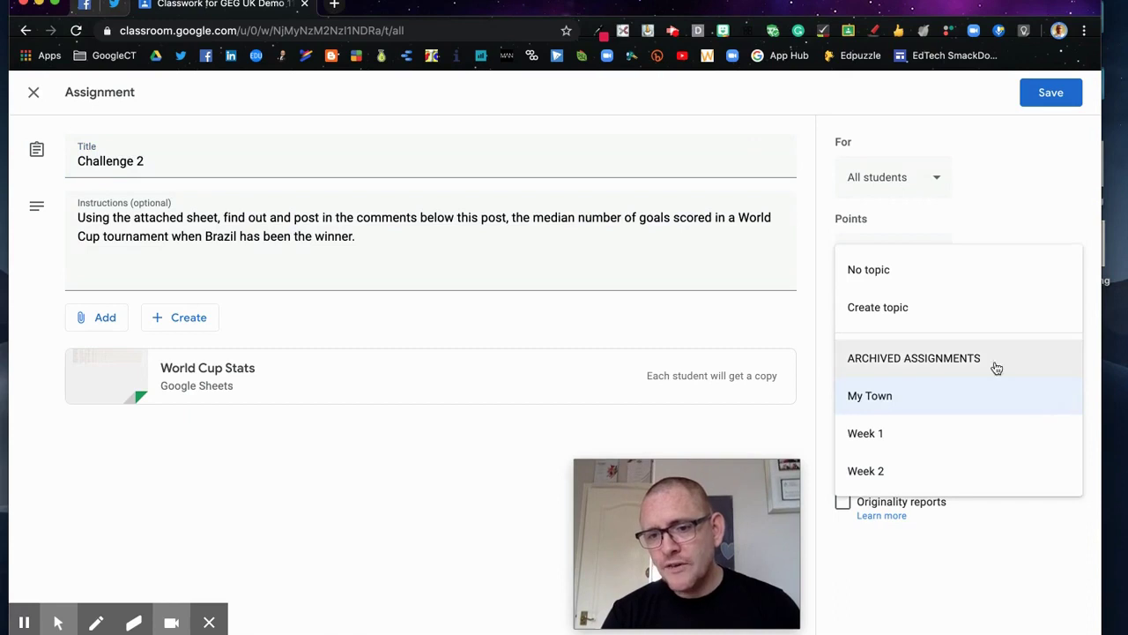
pyautogui.click(926, 357)
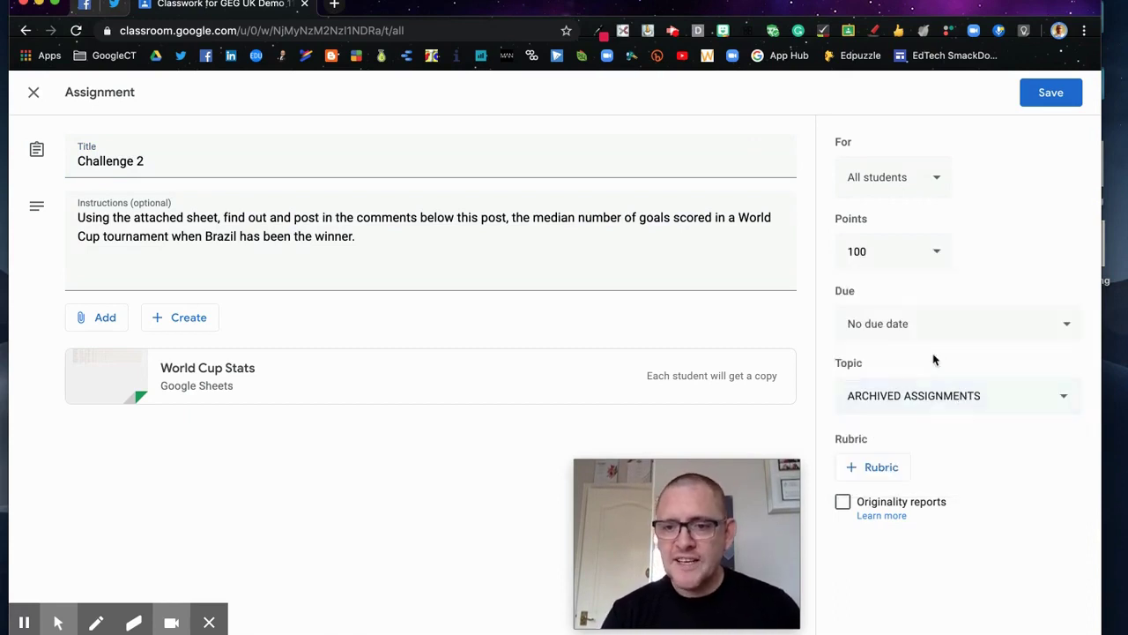
pyautogui.click(1051, 92)
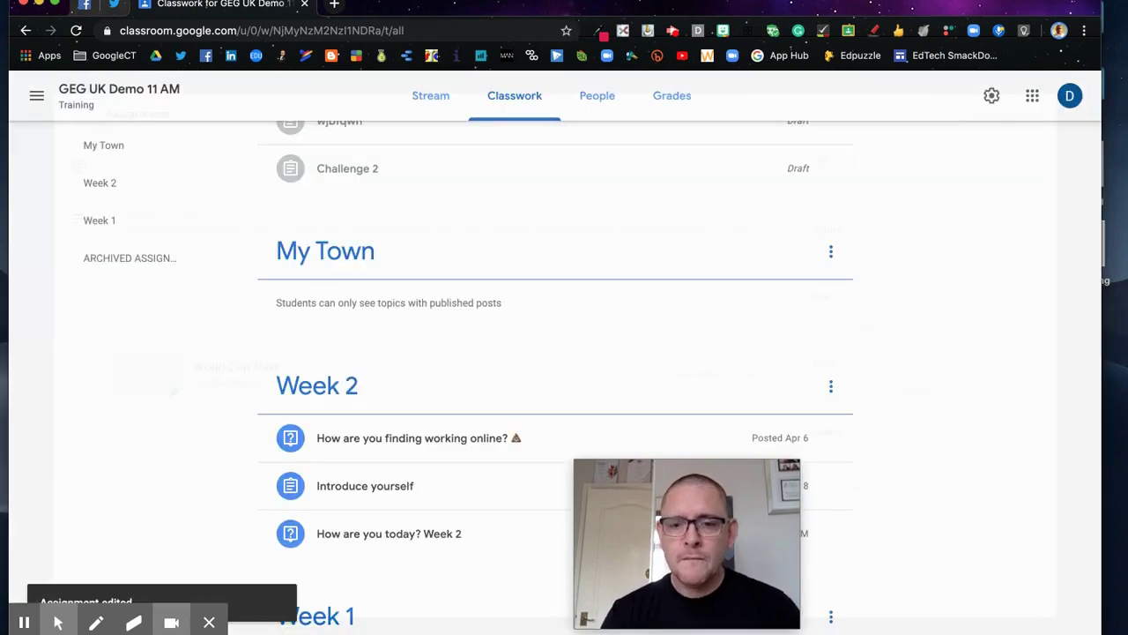
pyautogui.moveTo(725, 541); pyautogui.dragTo(1010, 538)
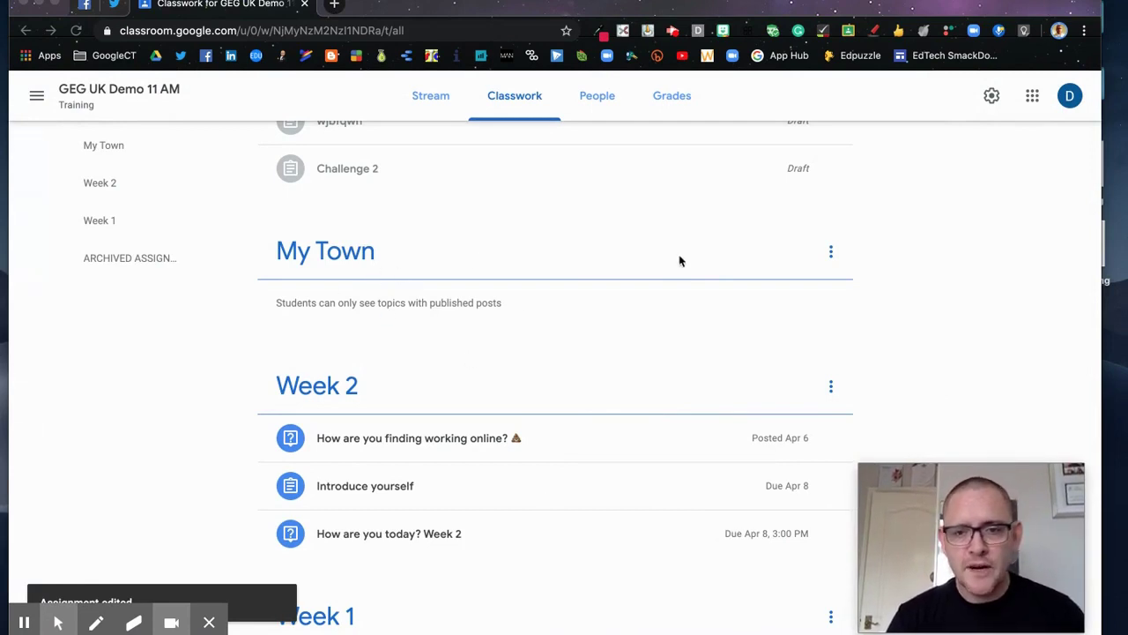
# Step: Delete the My Town topic from the classwork and confirm the deletion
pyautogui.click(831, 256)
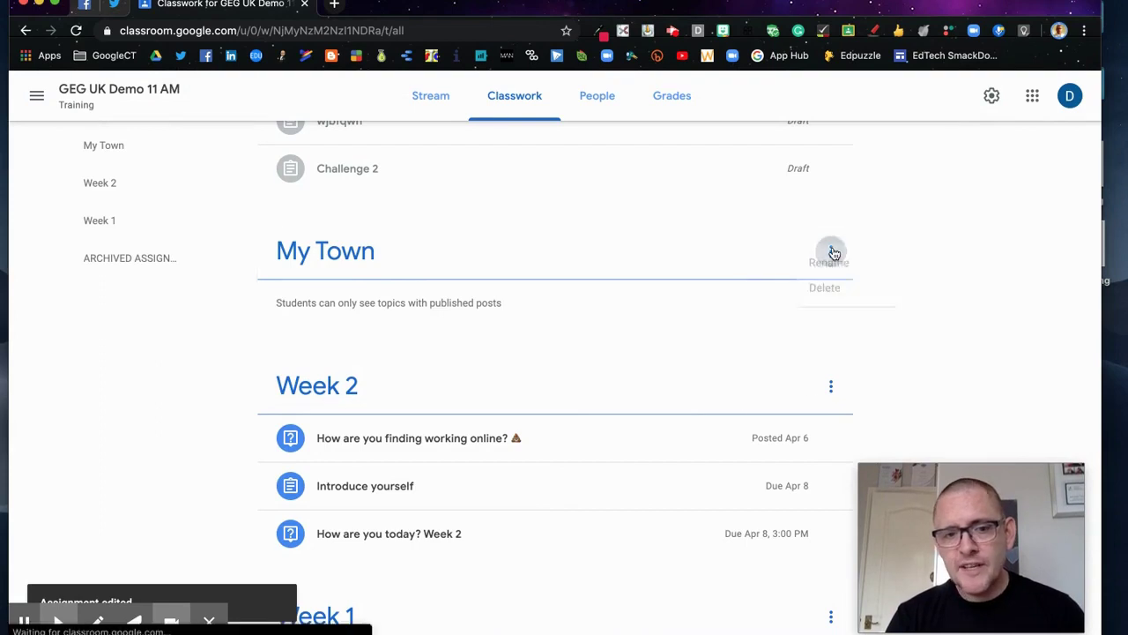
pyautogui.click(831, 254)
pyautogui.click(777, 312)
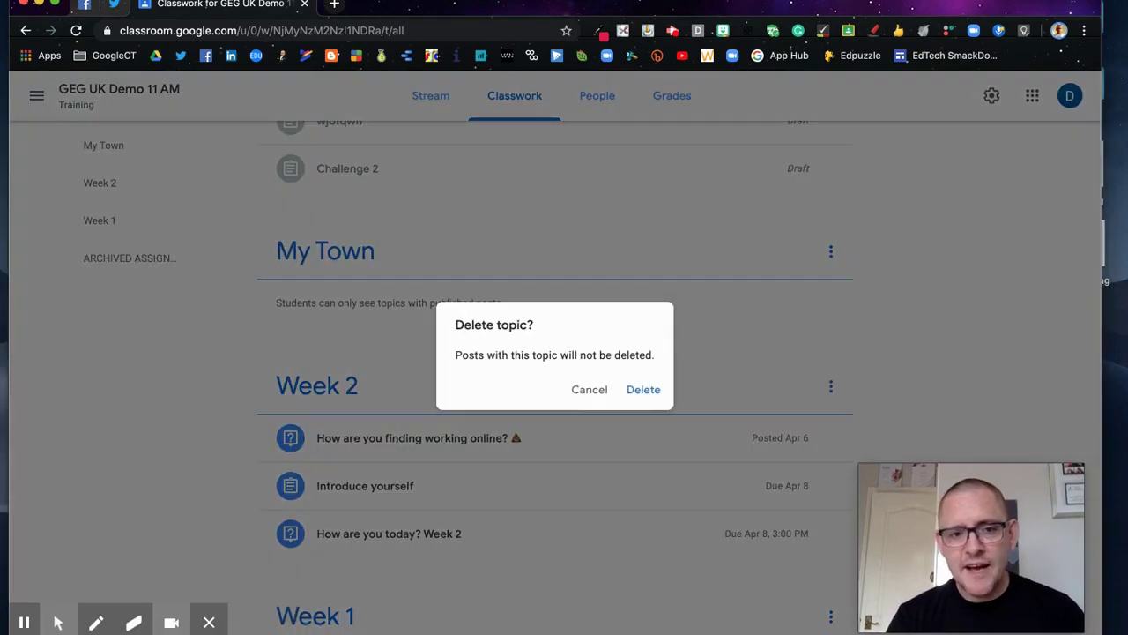
pyautogui.click(640, 388)
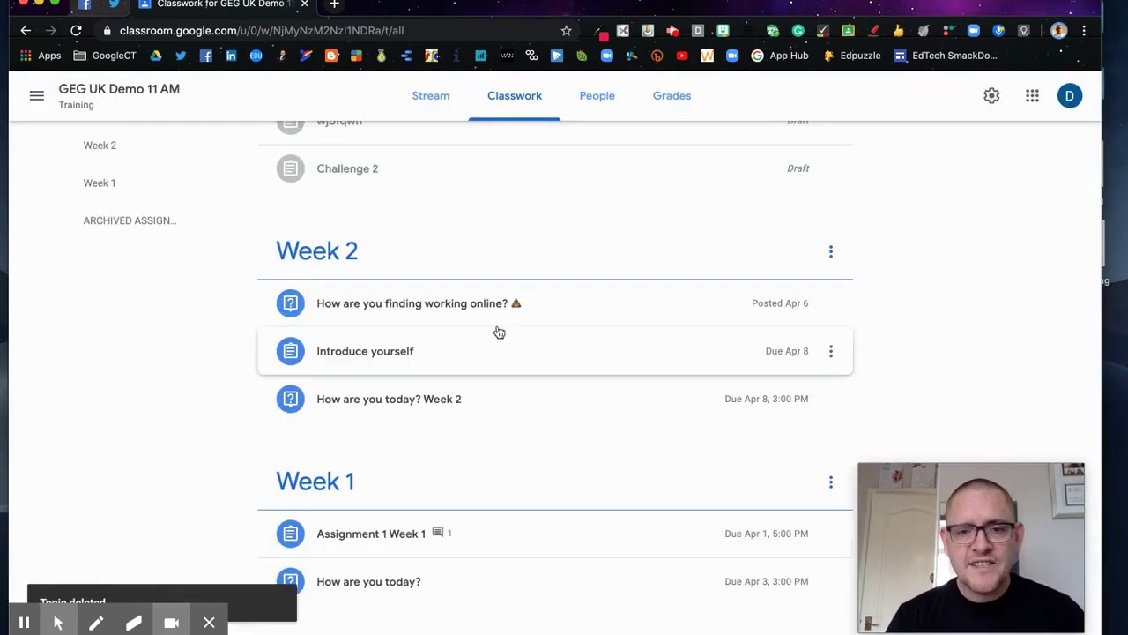
# Step: Change the topic of the Week 1 question "How are you today?" to ARCHIVED ASSIGNMENTS and save it
pyautogui.scroll(-5, 396, 448)
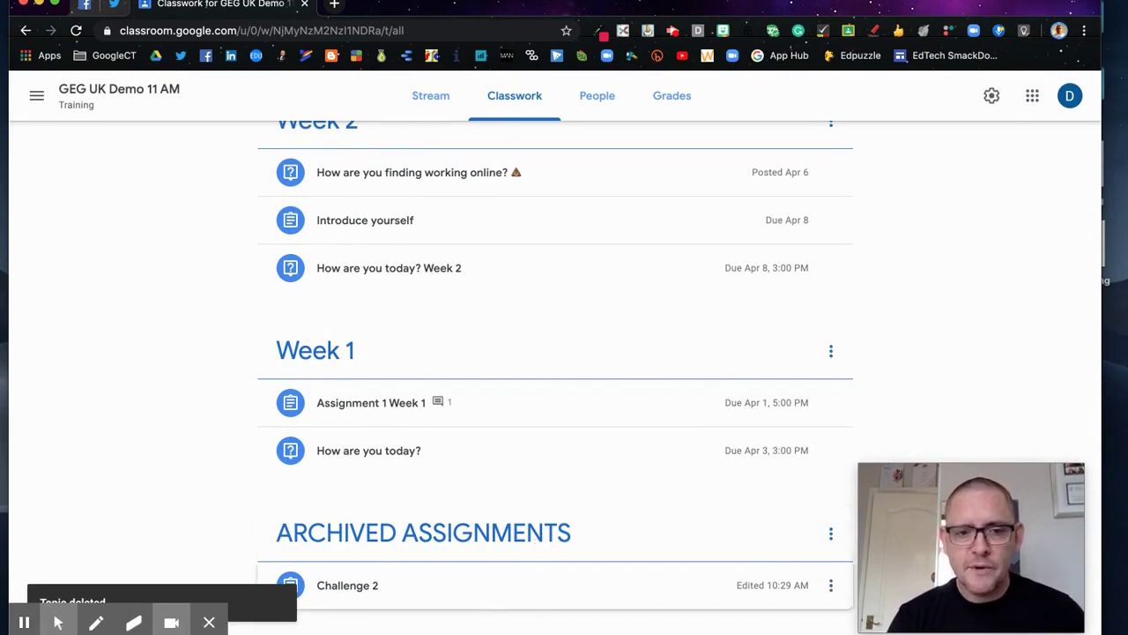
pyautogui.scroll(2, 574, 182)
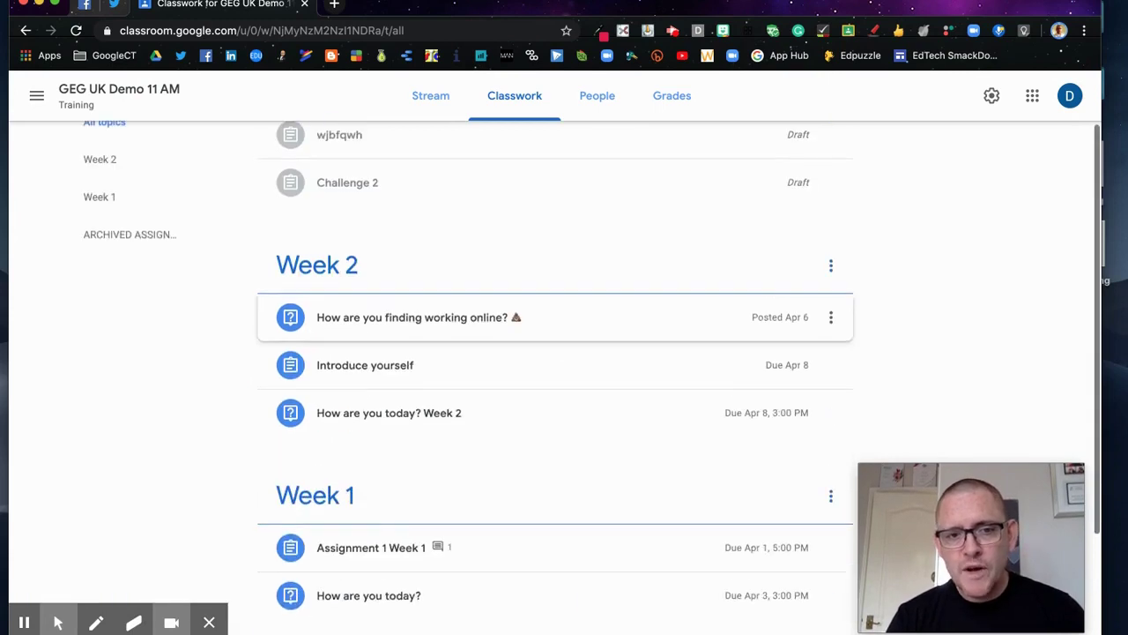
pyautogui.scroll(-2, 574, 310)
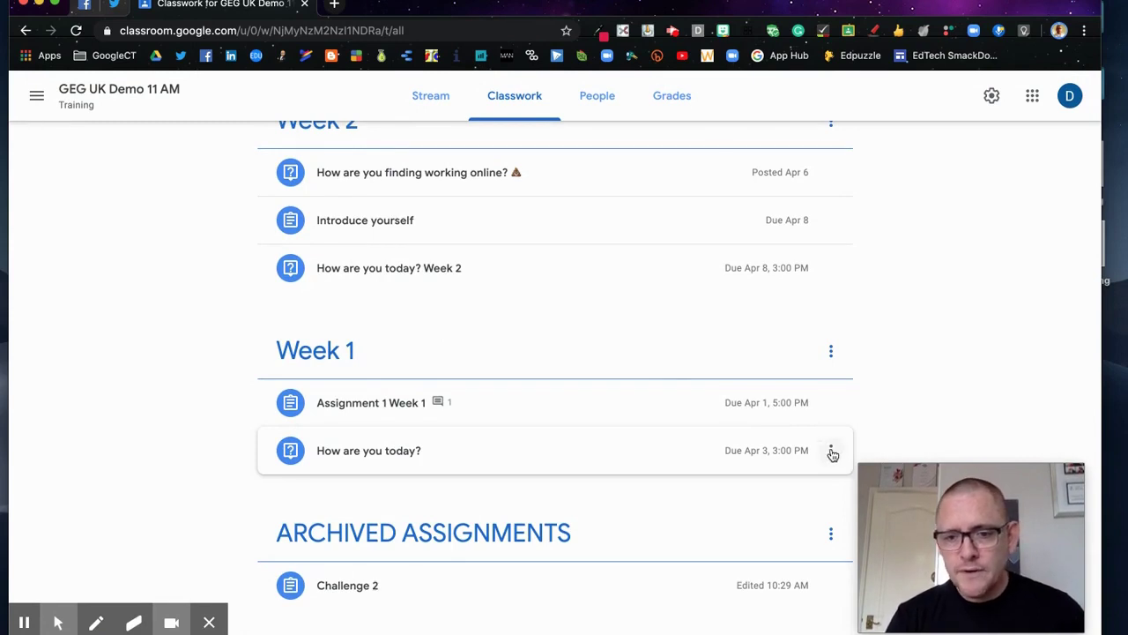
pyautogui.click(832, 451)
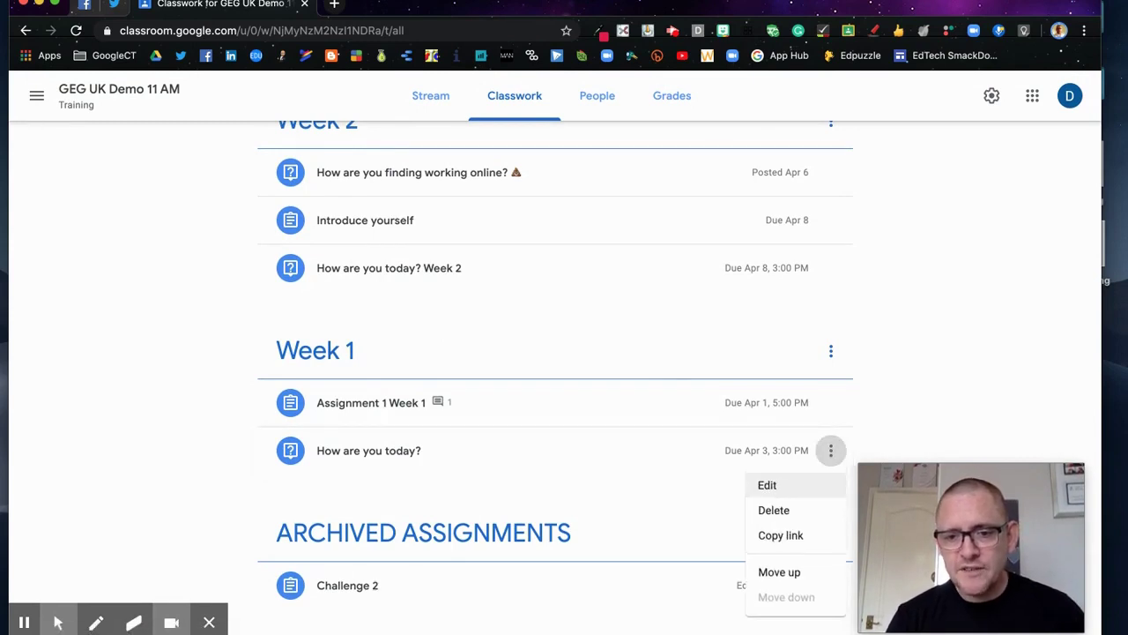
pyautogui.click(763, 485)
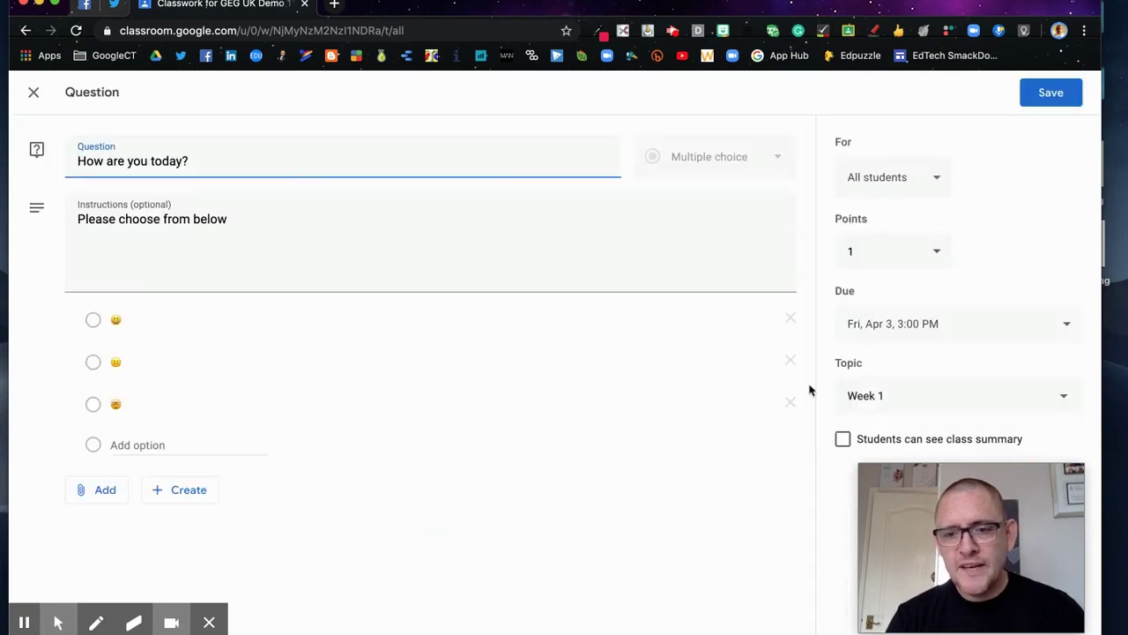
pyautogui.click(1040, 399)
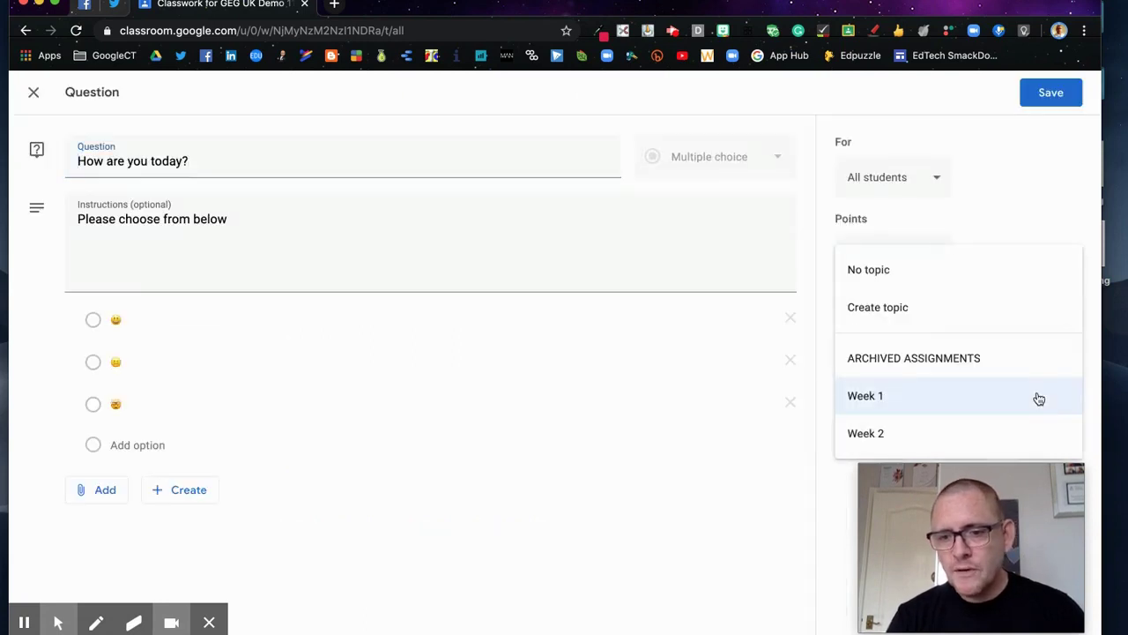
pyautogui.click(981, 366)
pyautogui.click(1051, 95)
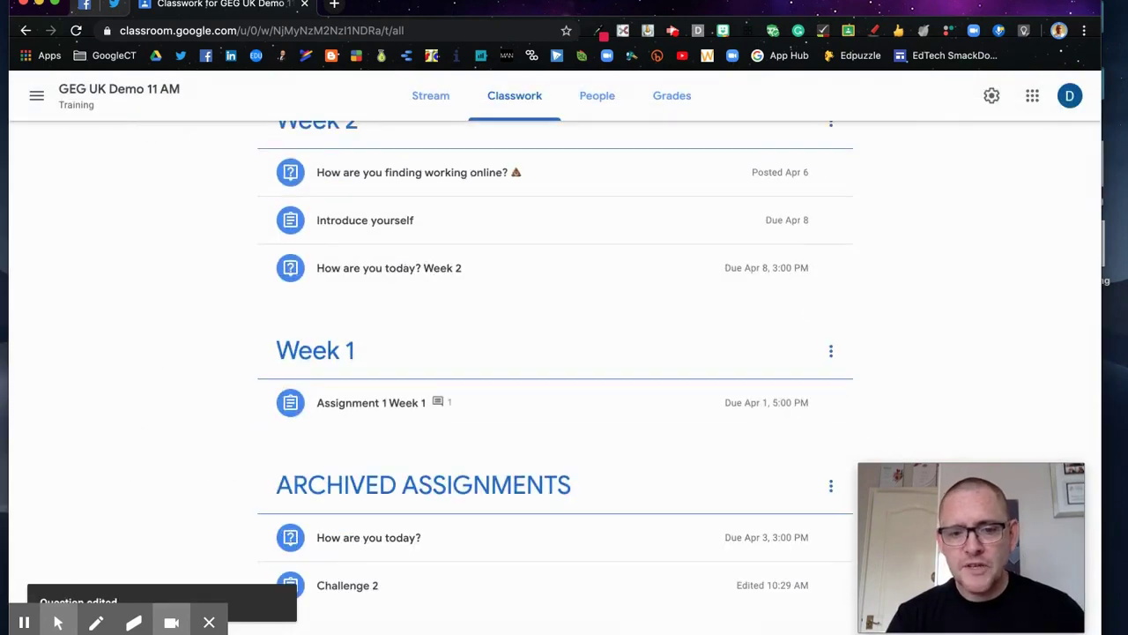
# Step: Change the topic of the Assignment 1 Week 1 assignment to ARCHIVED ASSIGNMENTS and save it
pyautogui.click(830, 402)
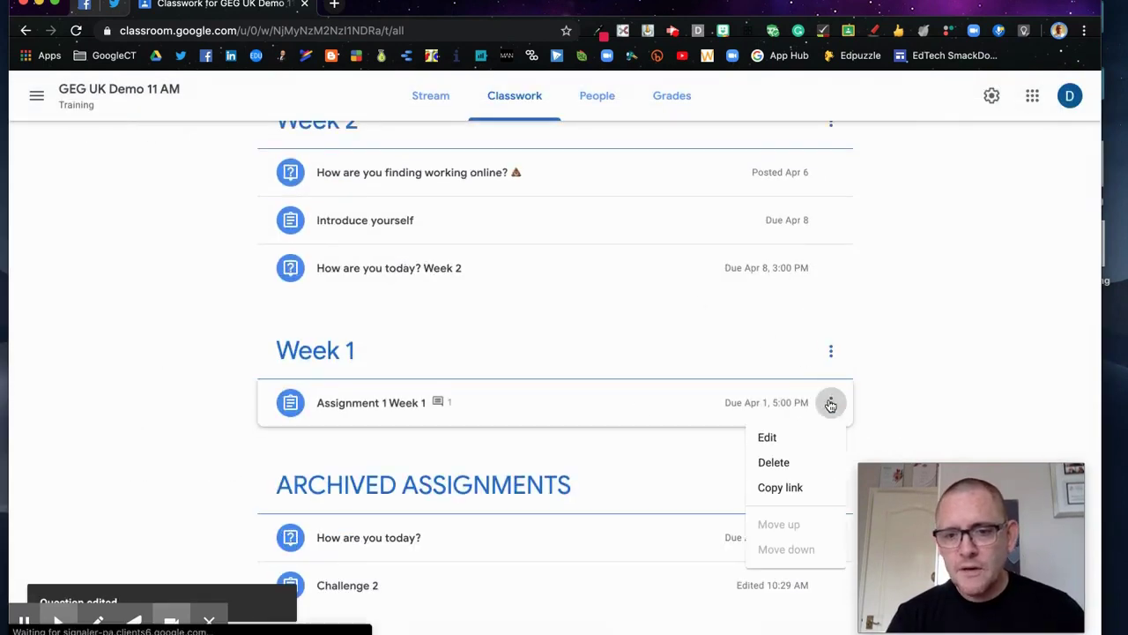
pyautogui.click(796, 438)
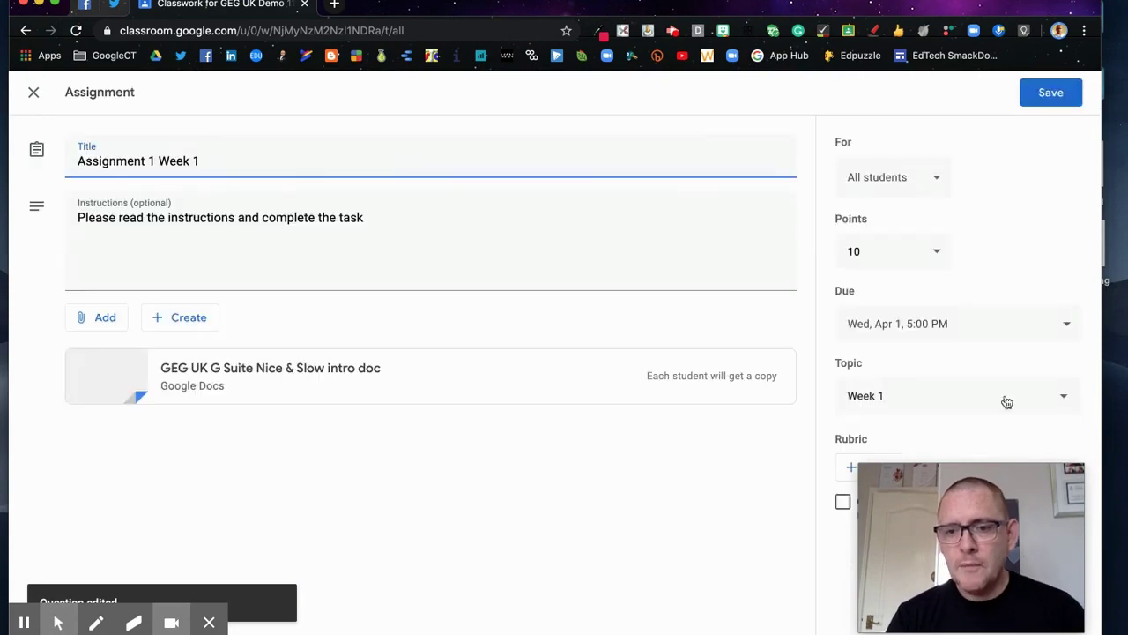
pyautogui.click(1068, 398)
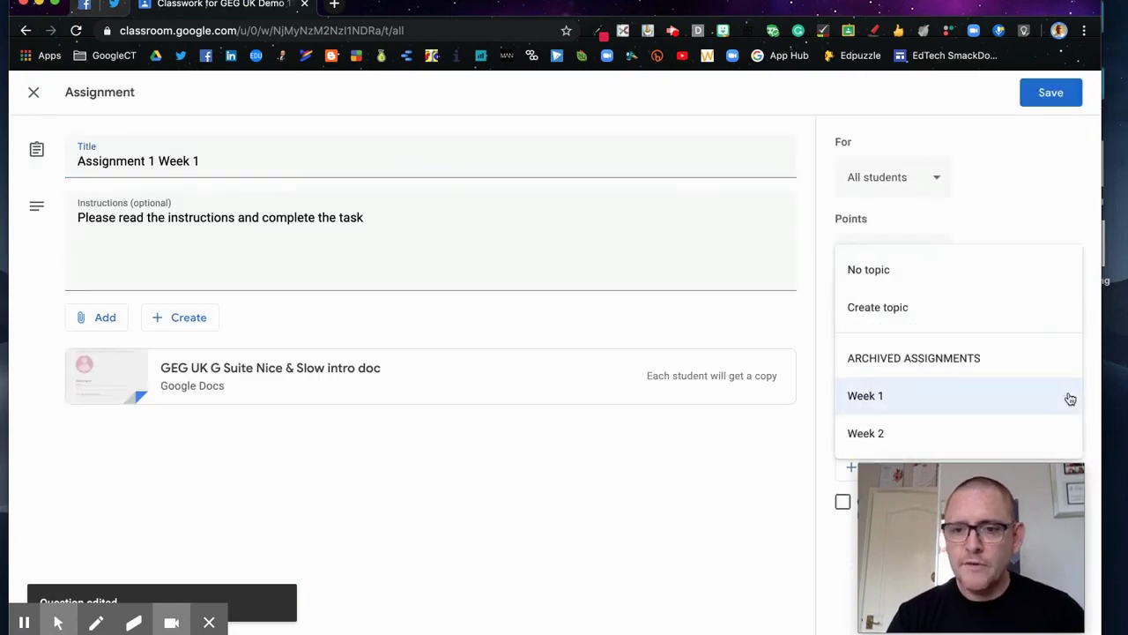
pyautogui.click(957, 352)
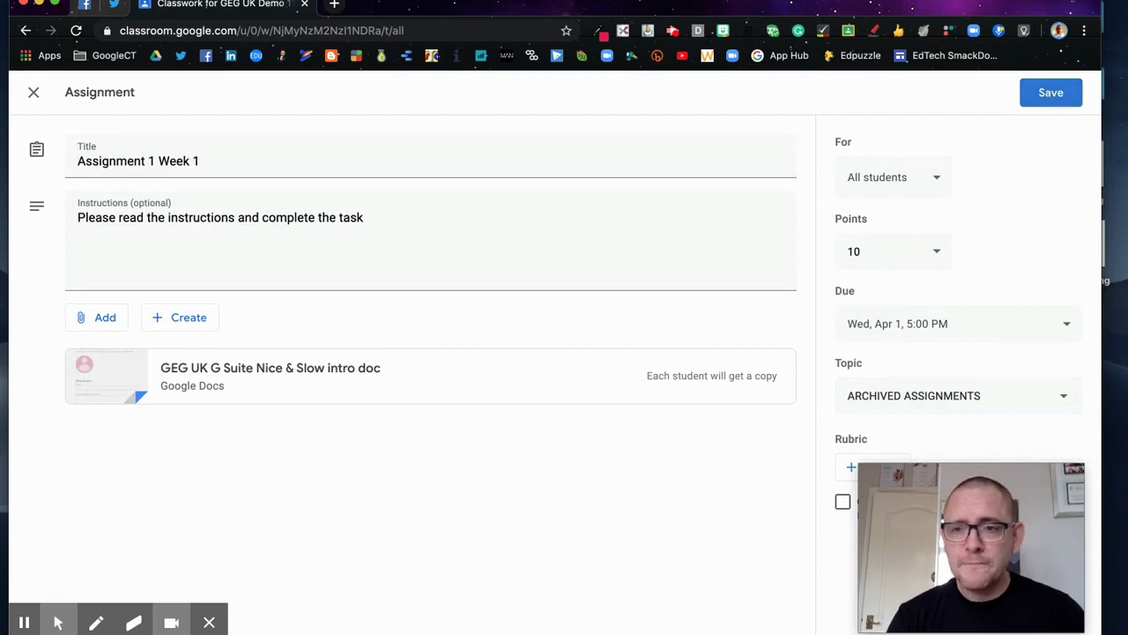
pyautogui.click(1045, 92)
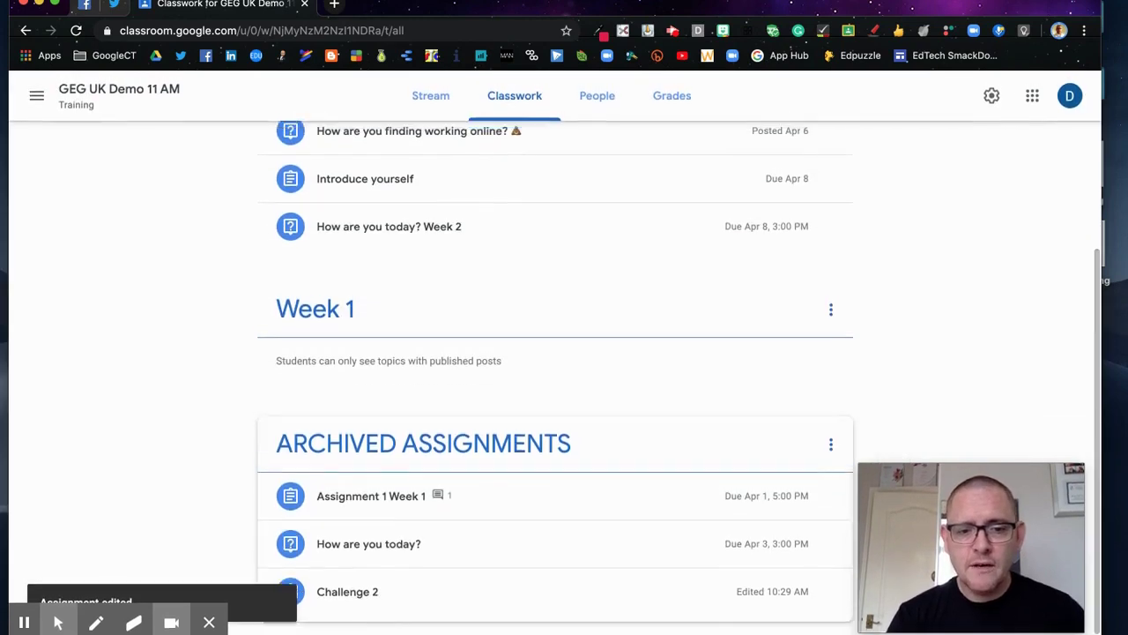
# Step: Delete the emptied Week 1 topic, confirm the deletion, and review the remaining classwork
pyautogui.click(830, 385)
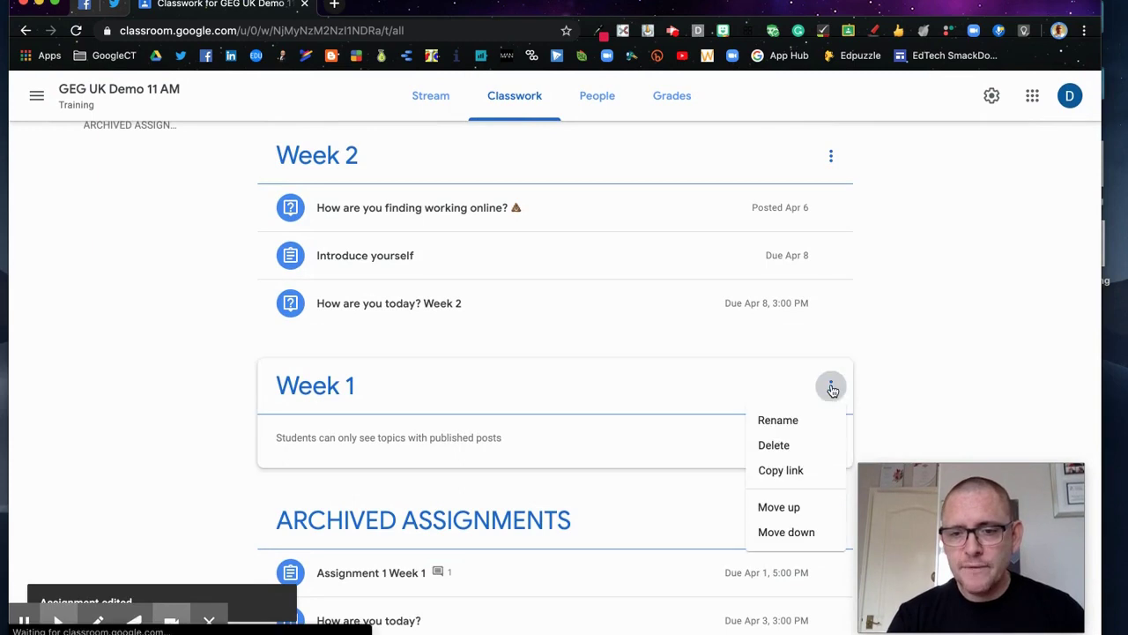
pyautogui.click(797, 446)
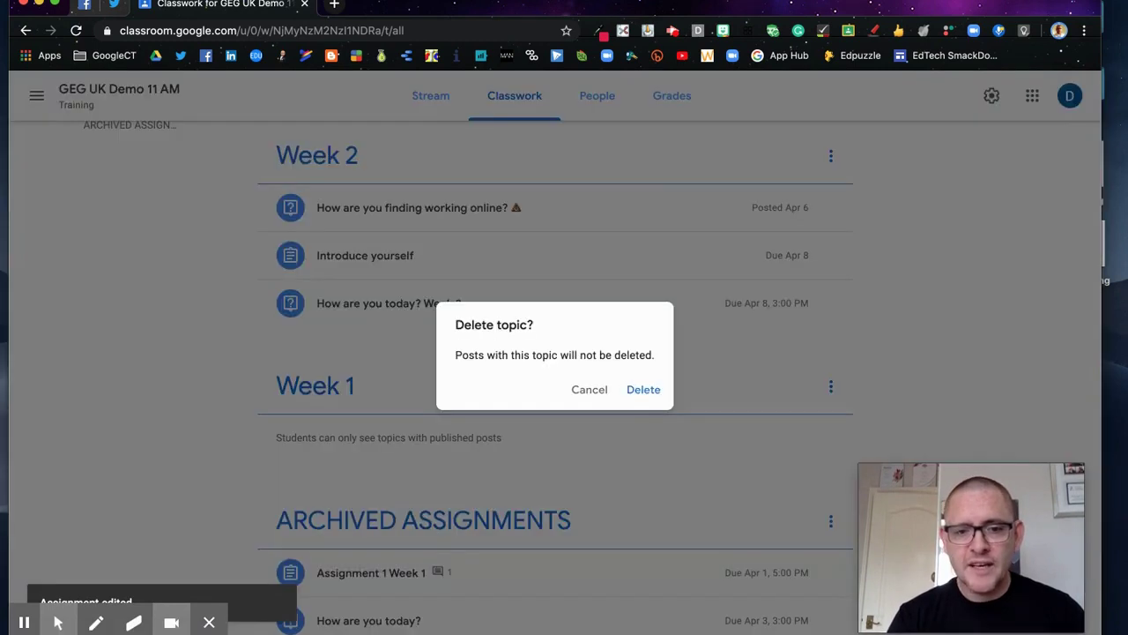
pyautogui.click(628, 388)
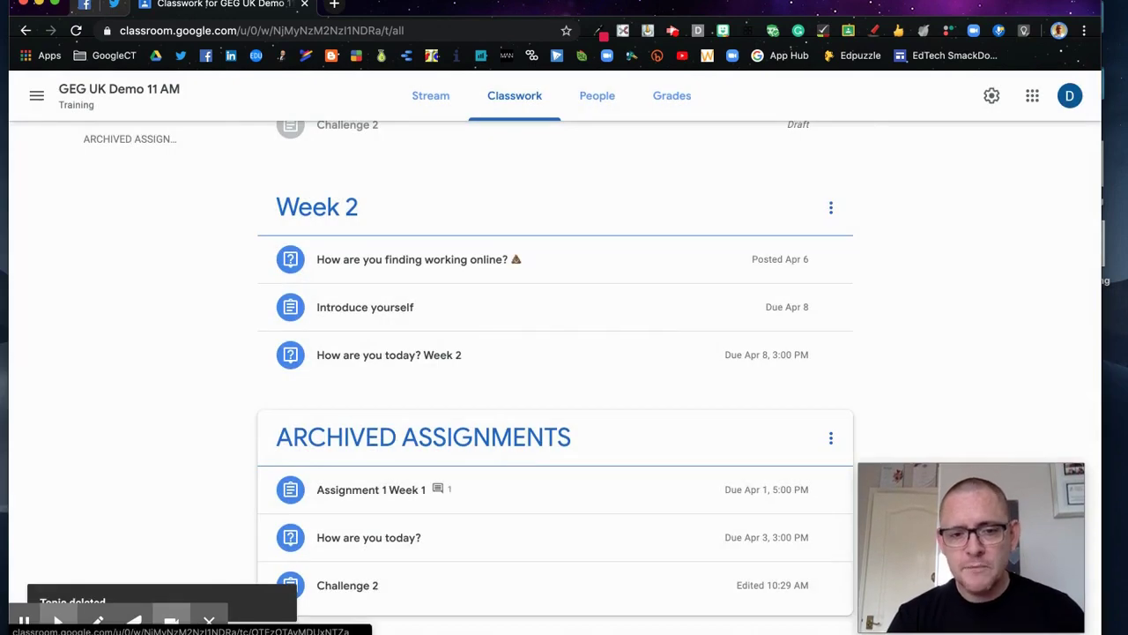
pyautogui.scroll(3, 517, 456)
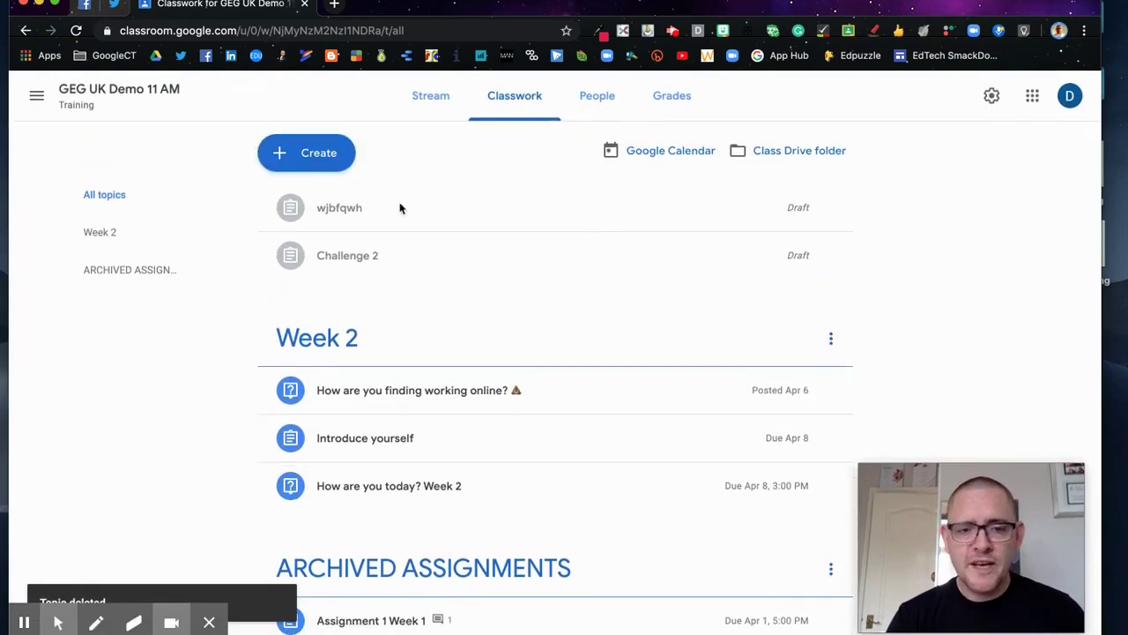
pyautogui.scroll(-3, 546, 390)
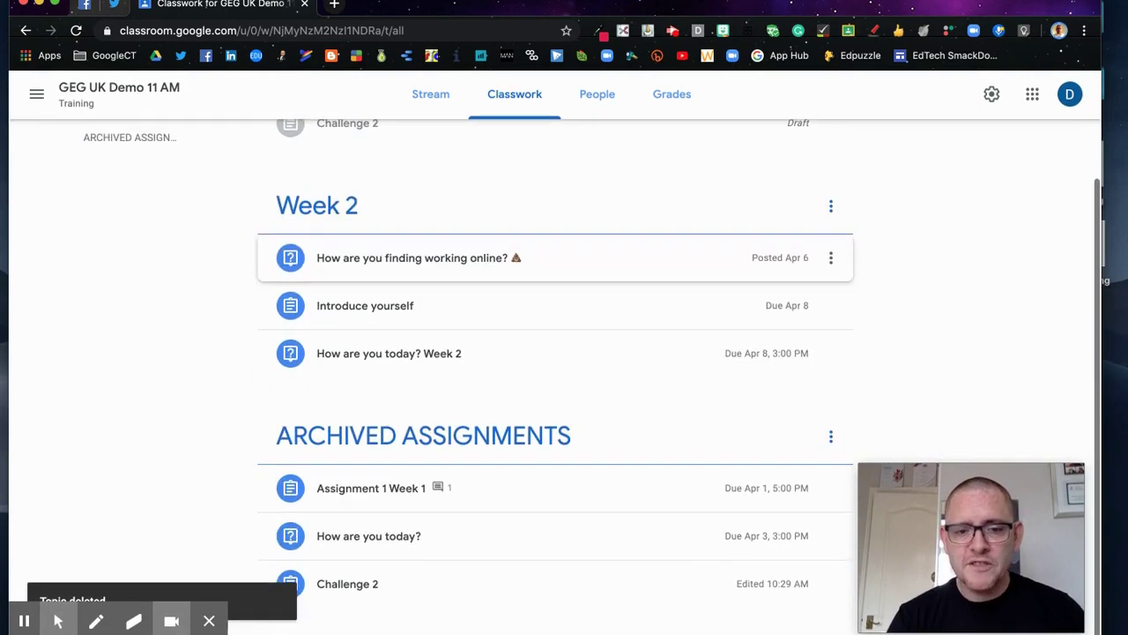
pyautogui.scroll(3, 701, 530)
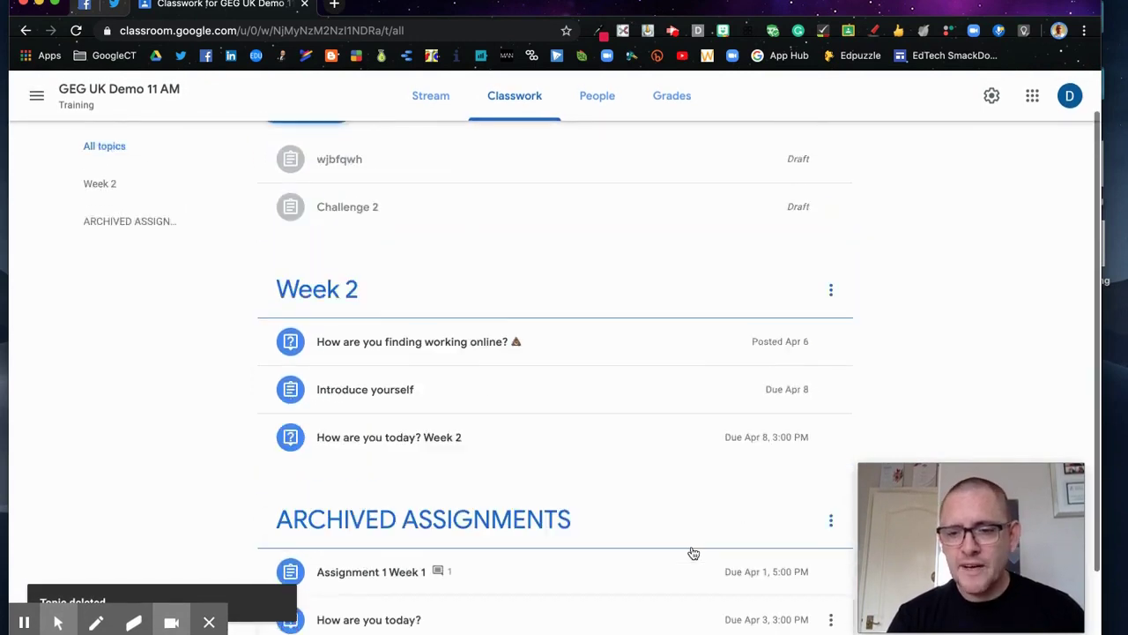